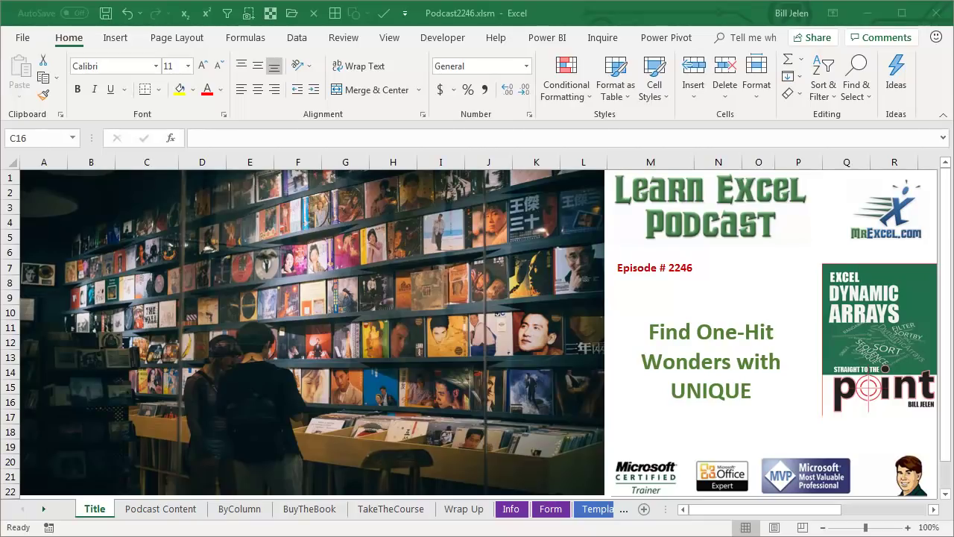
- On the Podcast Content sheet, list the distinct artists in C2 with =UNIQUE(A2:A12)
left_click(163, 509)
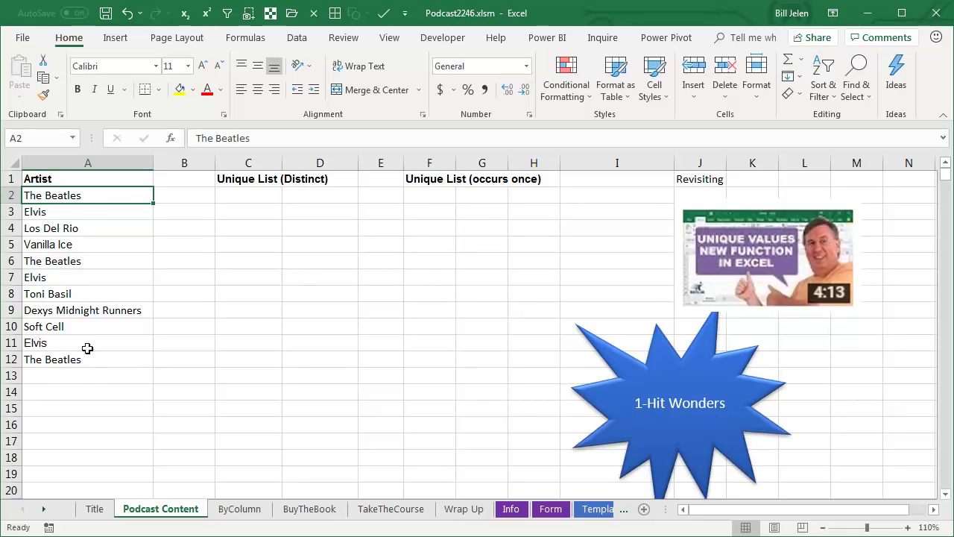
left_click(246, 198)
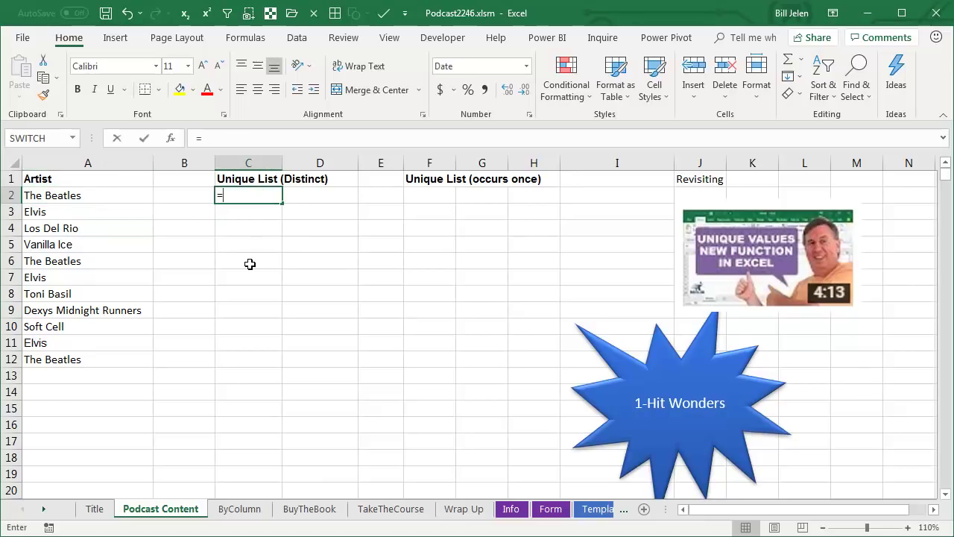
type("=uniq")
key("Tab")
key("Left")
key("Left")
key("ctrl+shift+Down")
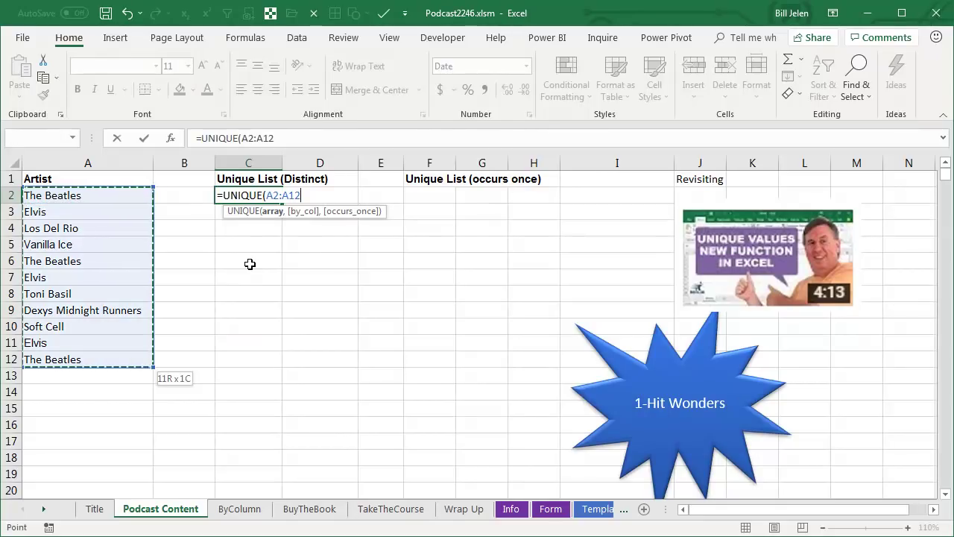
type(")")
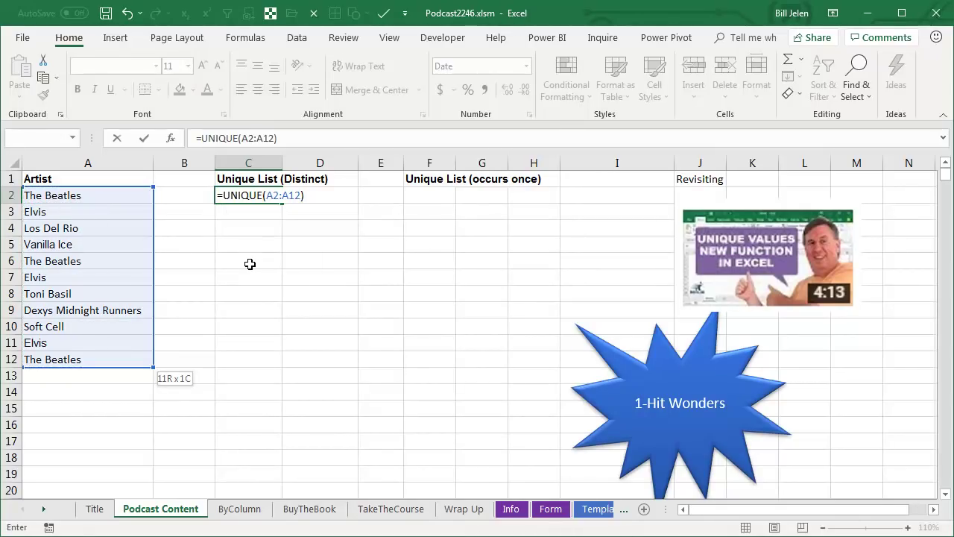
key("Return")
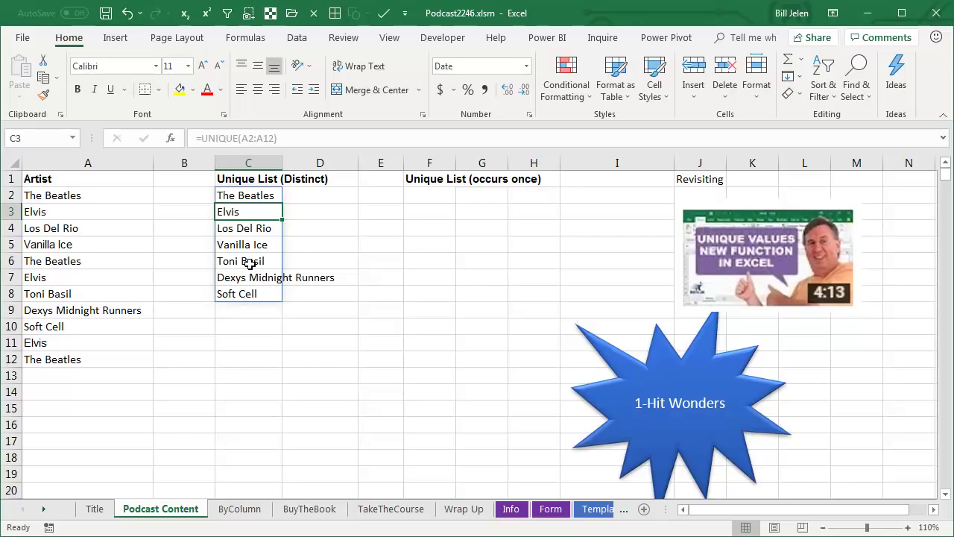
- In F2, list only the artists that occur exactly once with =UNIQUE(A2:A12,,TRUE)
left_click(432, 196)
type("=unq")
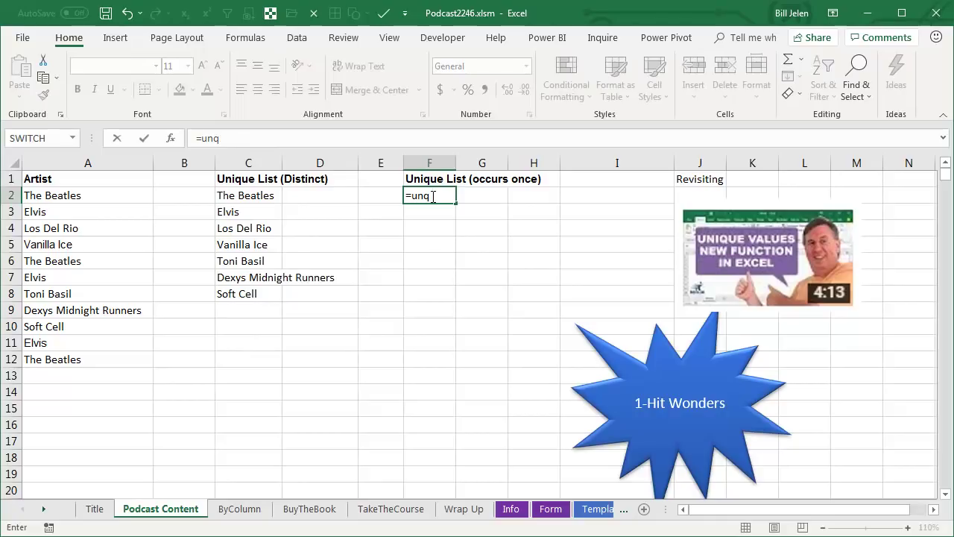
key("BackSpace")
type("i")
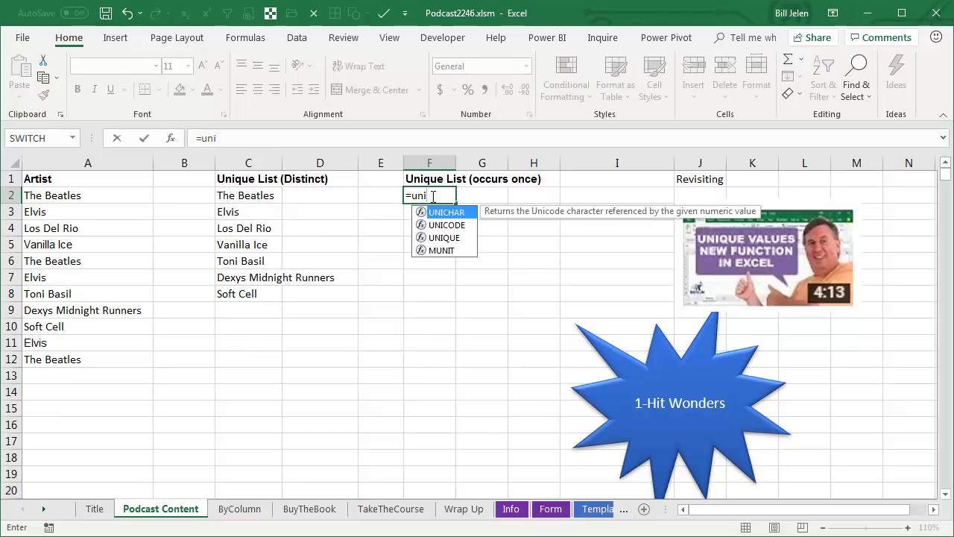
key("Down")
key("Down")
key("Tab")
key("Left")
key("Home")
key("ctrl+shift+Down")
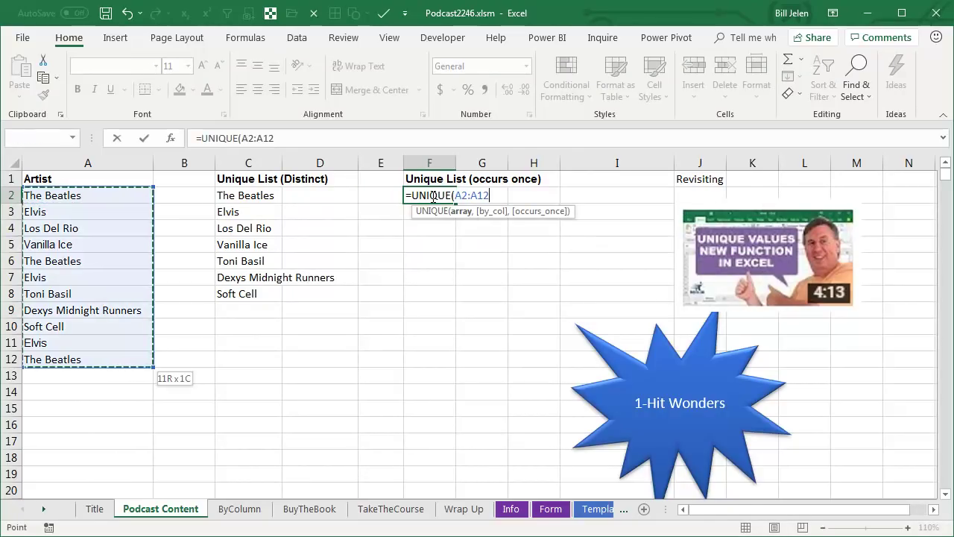
type(",,")
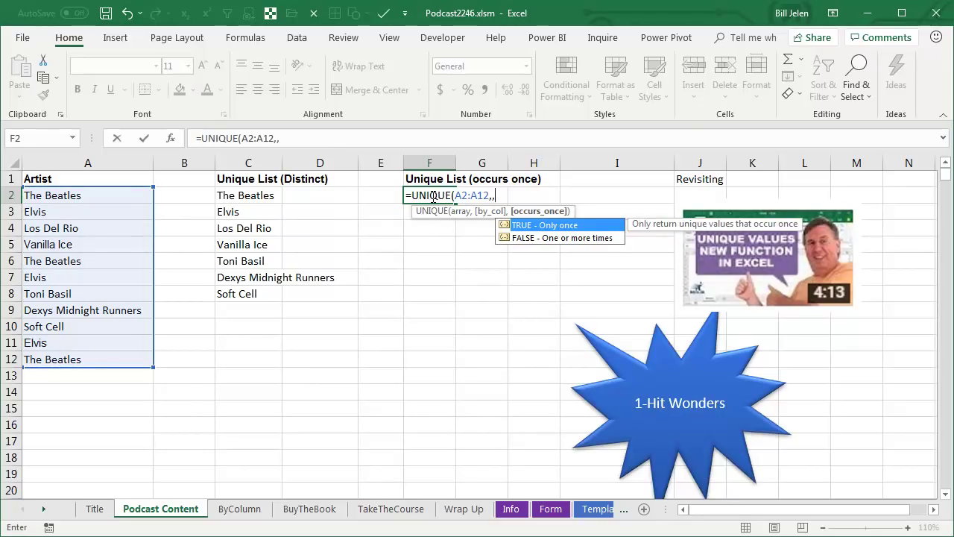
key("Tab")
type(")")
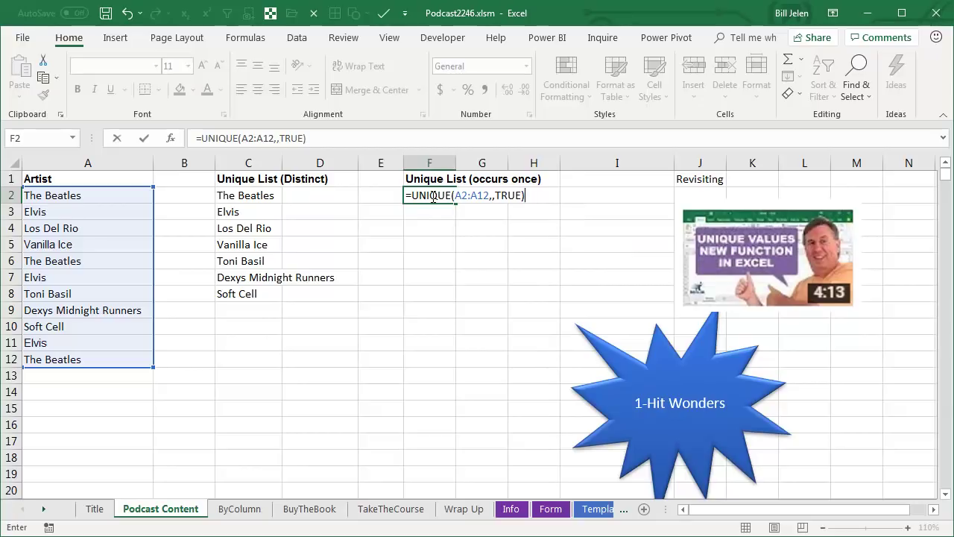
key("Return")
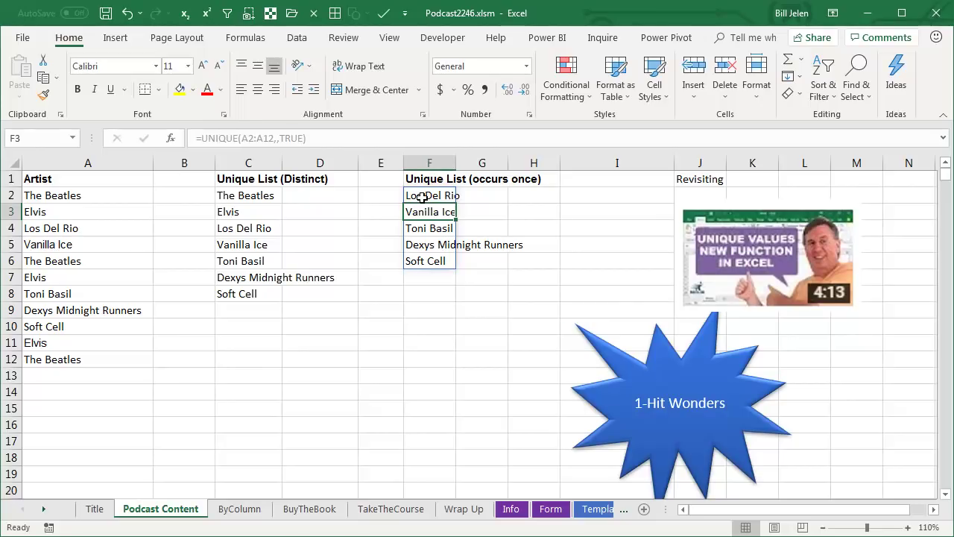
- On the ByColumn sheet, enter =UNIQUE(A2:F2,True) in H2 to list the first row's unique ingredients by column
left_click(250, 511)
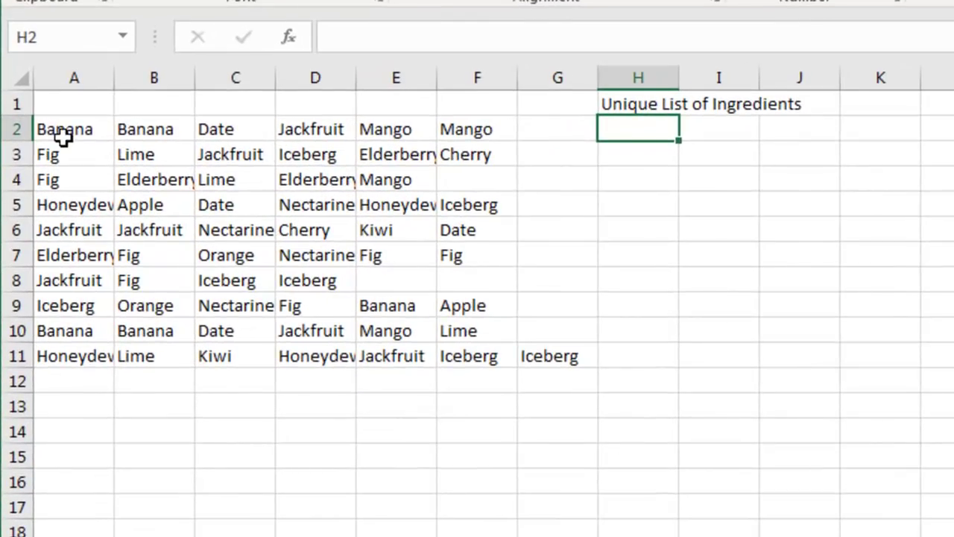
type("=un")
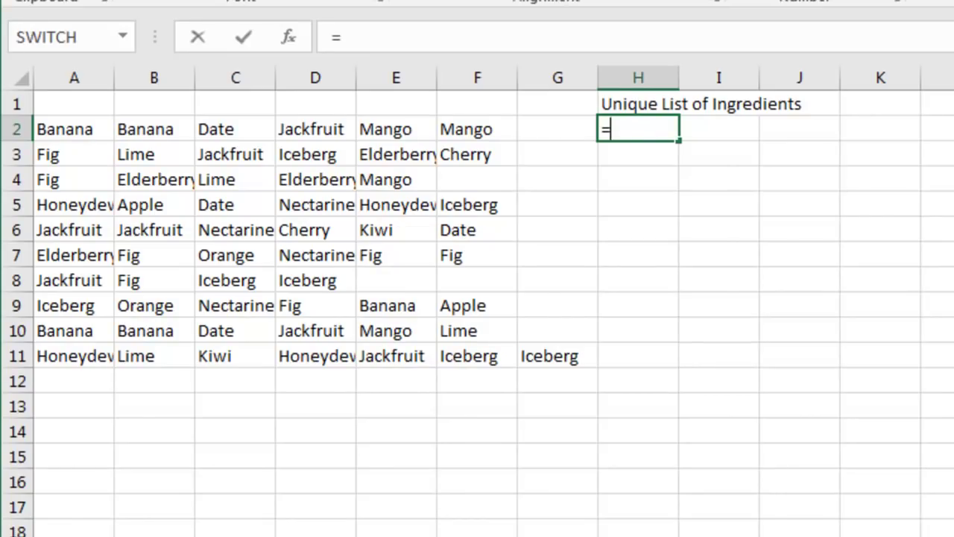
key("Down")
key("Down")
key("Tab")
key("Left")
key("Left")
key("Left")
key("Left")
key("Left")
key("Left")
key("Left")
key("shift+Right")
key("shift+Right")
key("shift+Right")
key("shift+Right")
key("shift+Right")
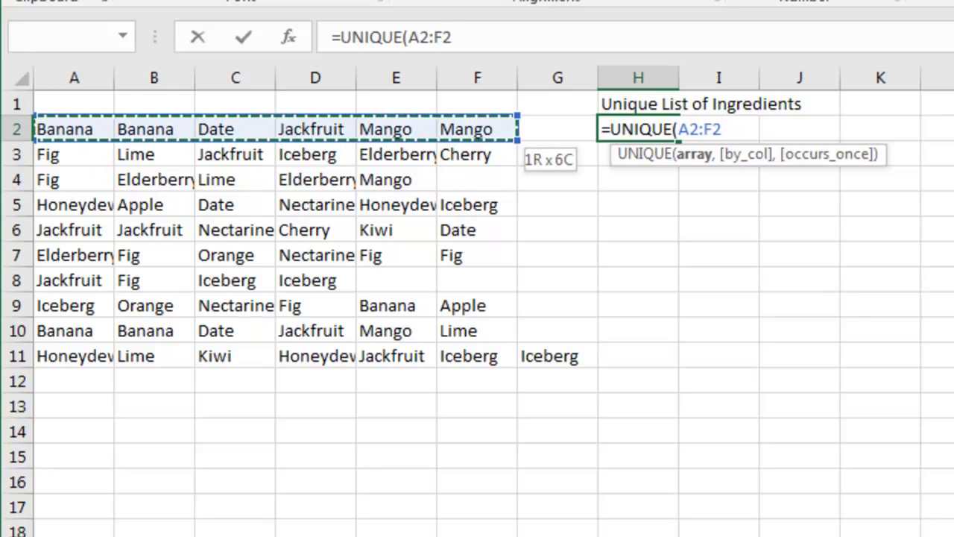
type(",True")
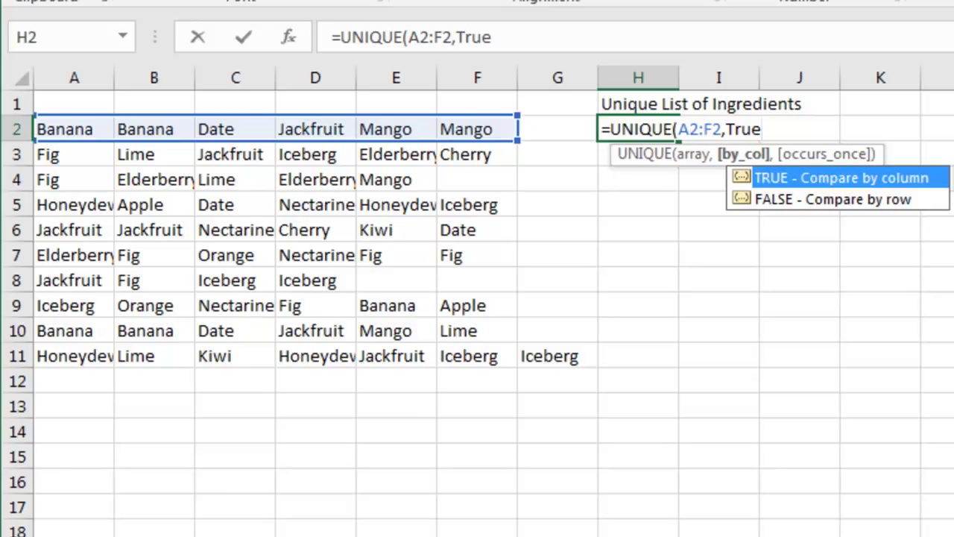
type(")")
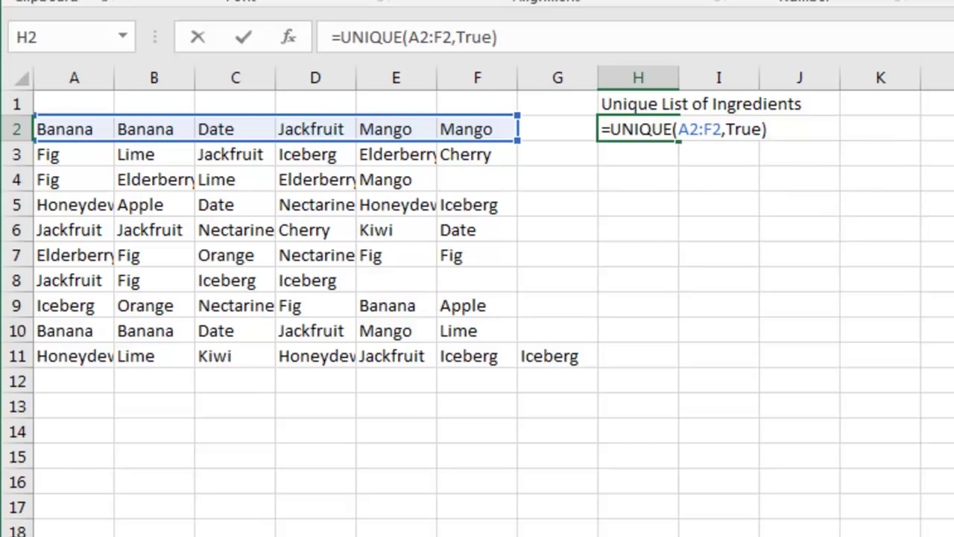
key("ctrl+Return")
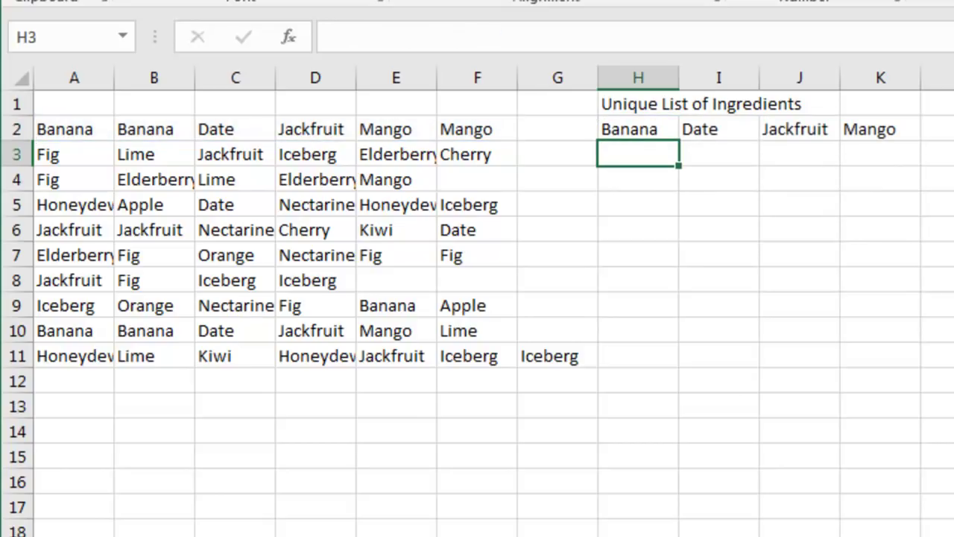
- Copy the UNIQUE formula from H2 down through H11 for the remaining ingredient rows
left_click(638, 129)
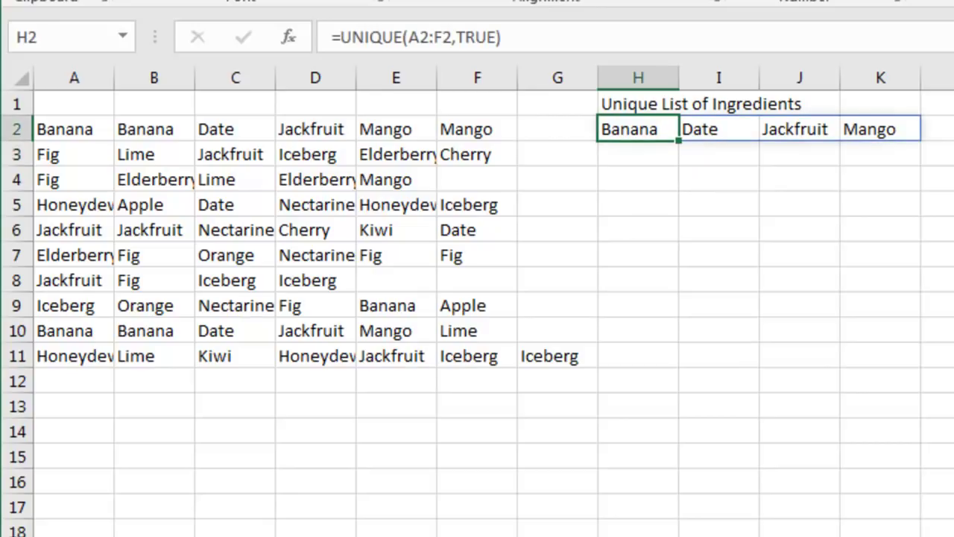
left_click_drag(639, 129, 638, 355)
key("ctrl+v")
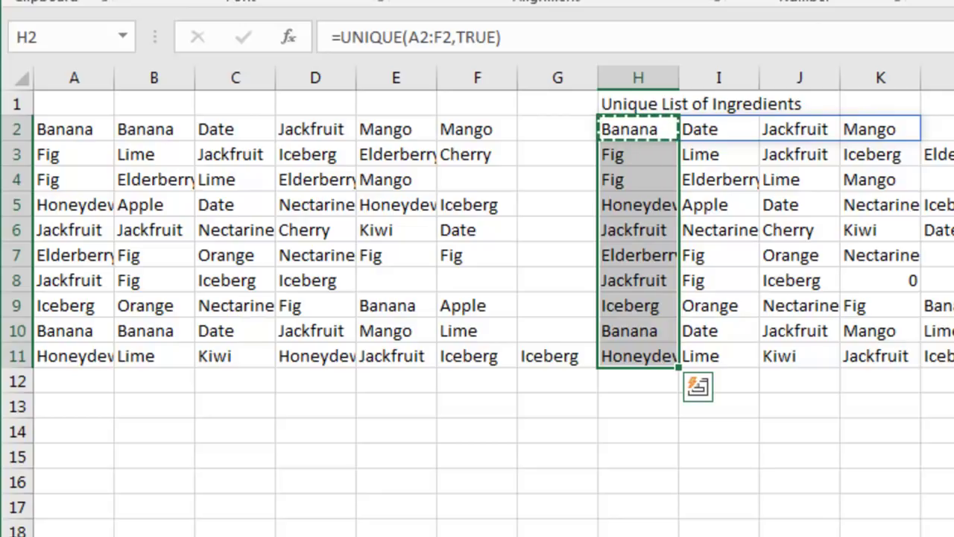
- Wrap the UNIQUE formula in H2 in a SORT function, making it =SORT(UNIQUE(A2:F2,TRUE))
left_click(637, 129)
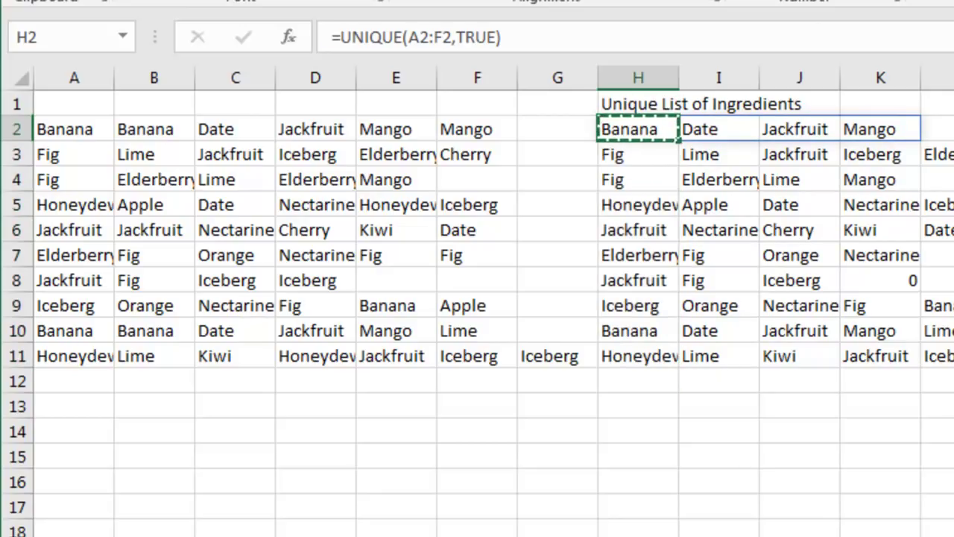
key("F2")
type("SORT(")
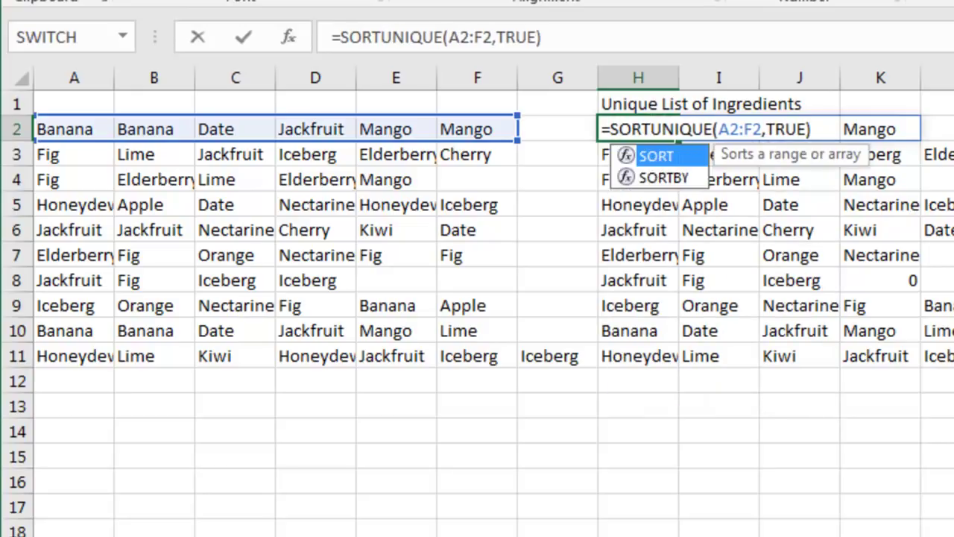
type(")")
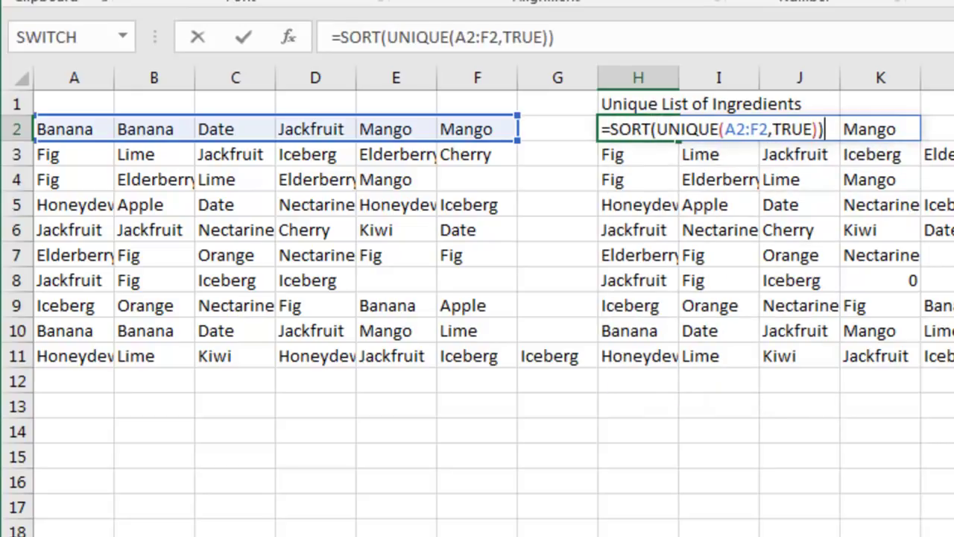
- Wrap the H2 formula in TEXTJOIN with delimiter ", " and ignore_empty True, and fill it down through H11
left_click(611, 129)
type("TEXTJOIN(")
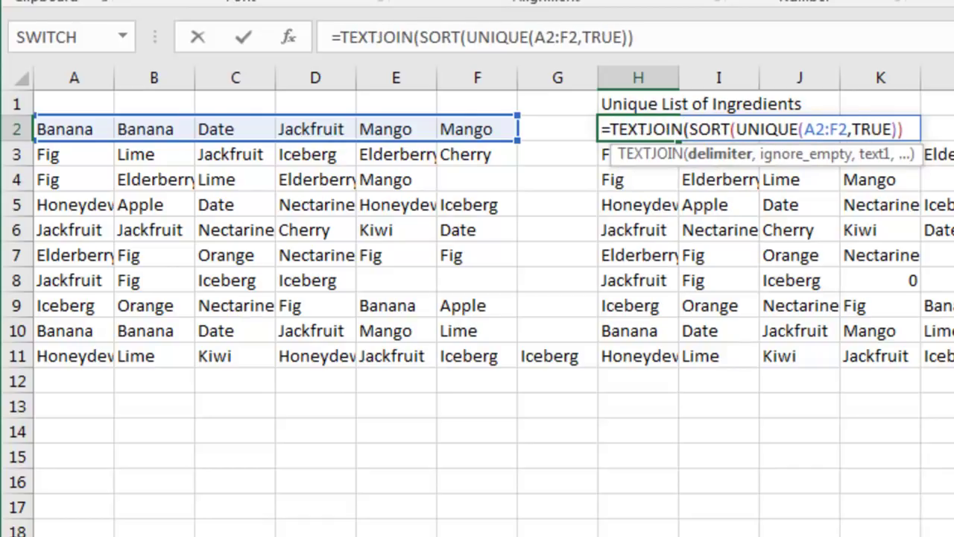
type("\", \"")
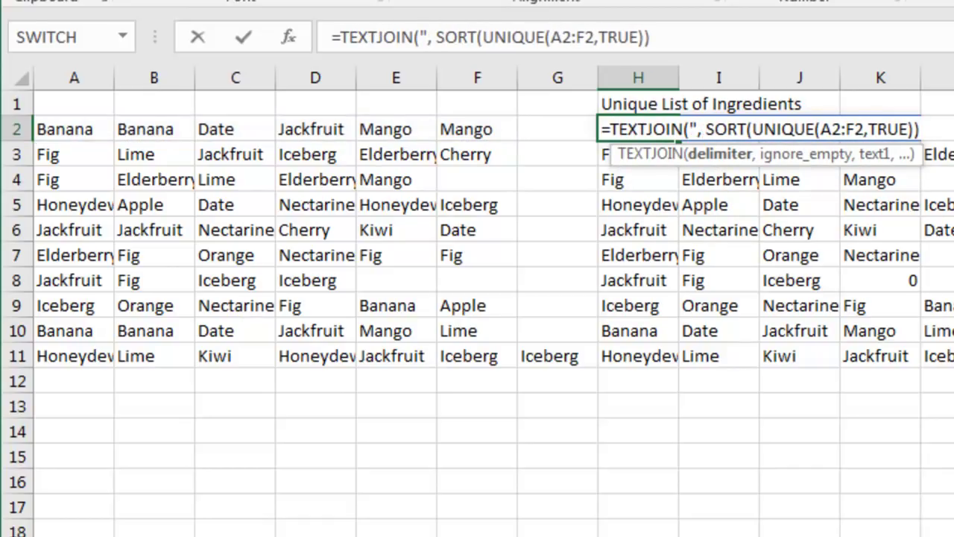
type(",Tr")
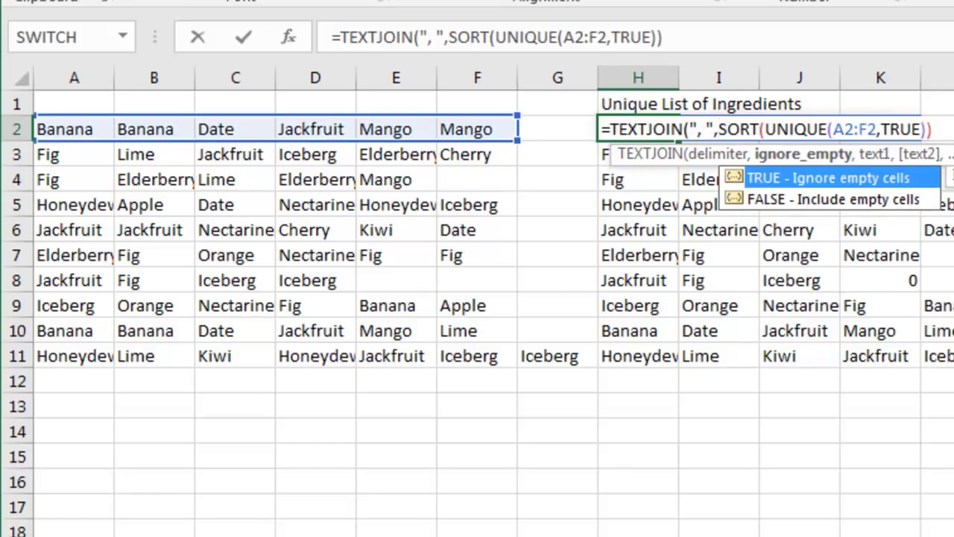
type("ue,")
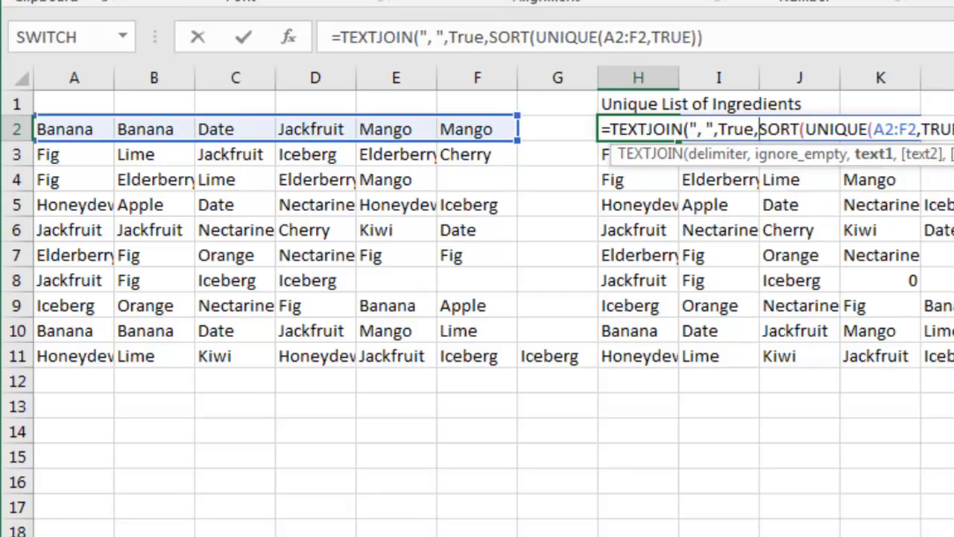
key("End")
type(")")
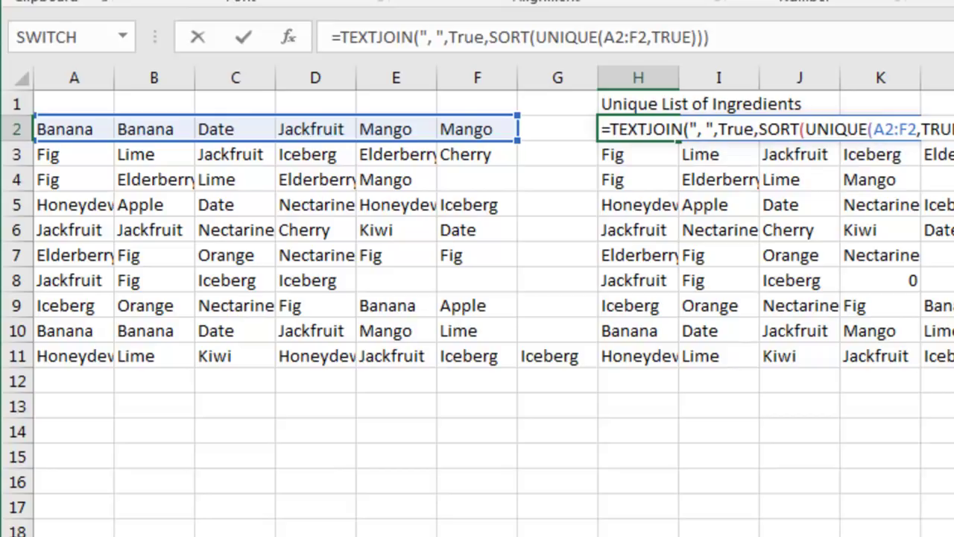
key("Return")
key("Up")
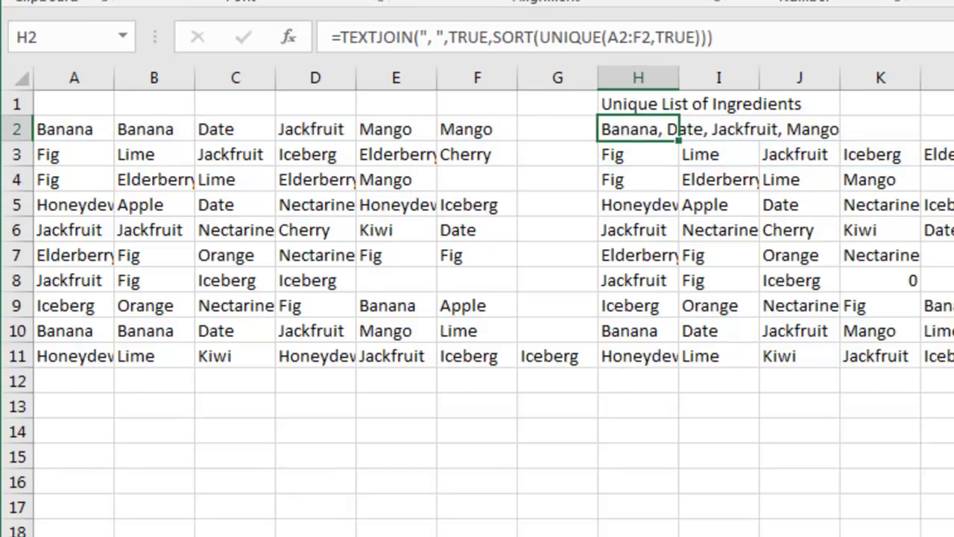
double_click(679, 141)
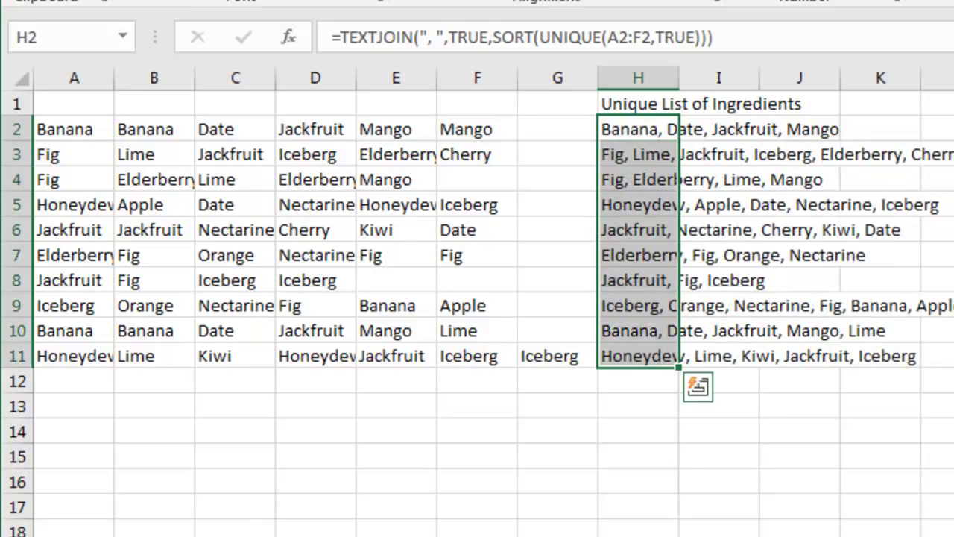